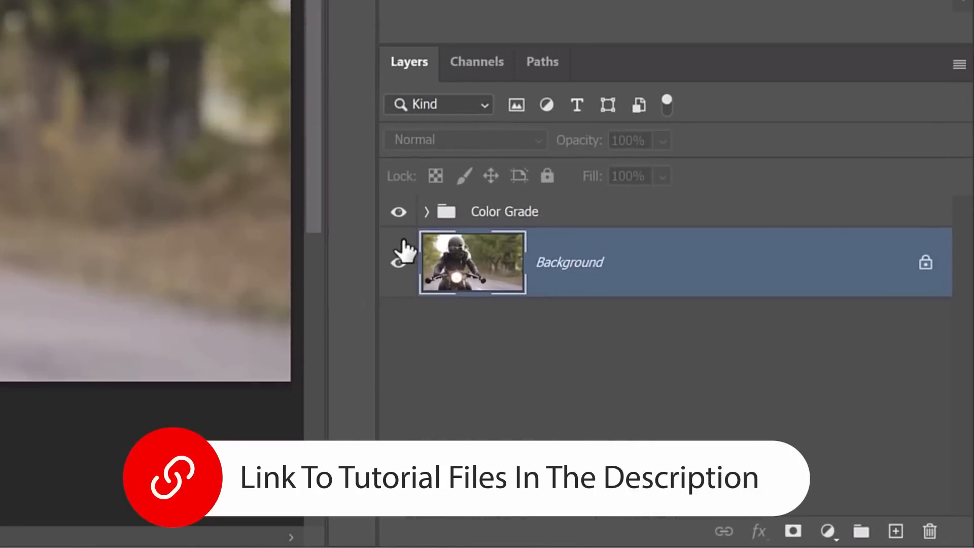
Turn on the Hue/Saturation 1 layer in the Color Grade group and bring up its Yellows range settings
{"action": "left_click", "coordinate": [426, 211]}
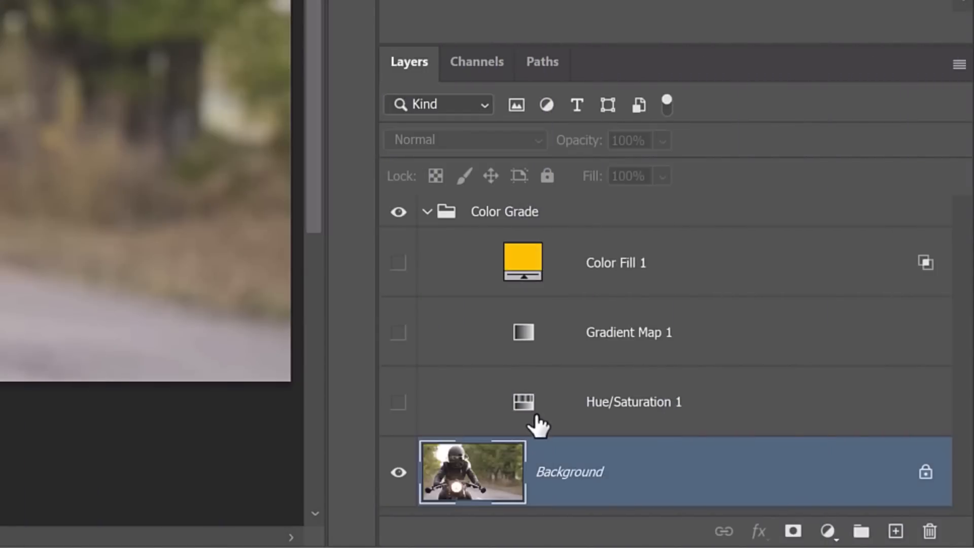
{"action": "left_click", "coordinate": [534, 416]}
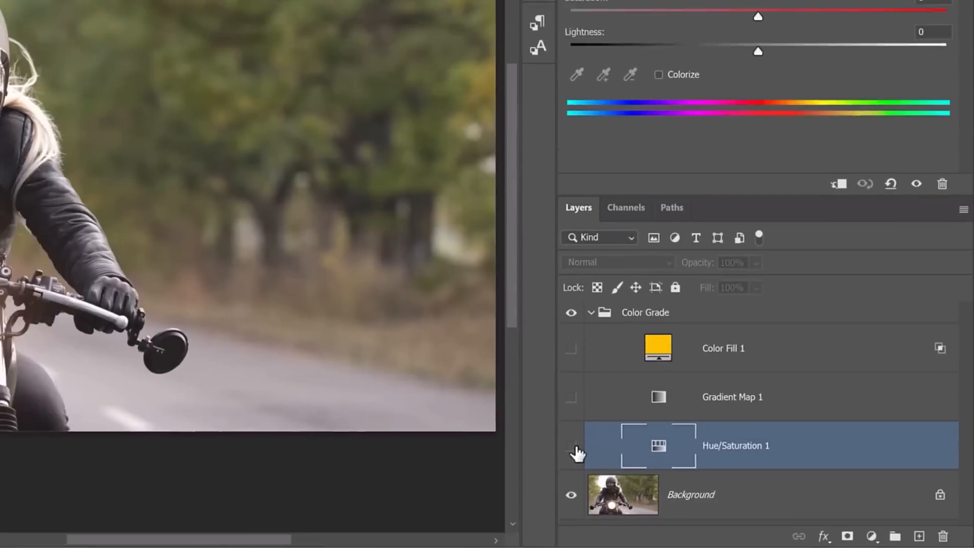
{"action": "left_click", "coordinate": [399, 403]}
{"action": "left_click", "coordinate": [954, 110]}
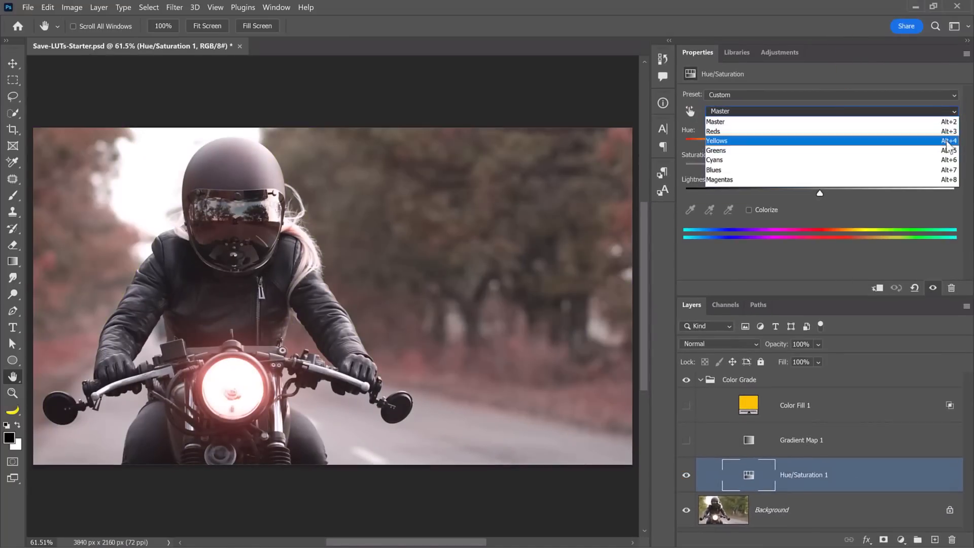
{"action": "left_click", "coordinate": [945, 140]}
{"action": "left_click", "coordinate": [775, 144]}
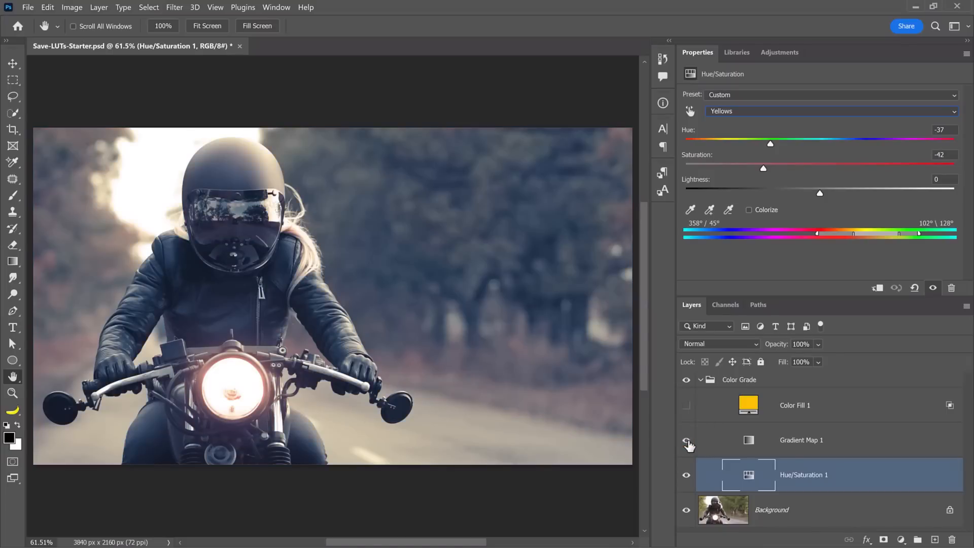
Turn on the Gradient Map 1 and Color Fill 1 layers and open the color fill's blending options
{"action": "left_click", "coordinate": [733, 443]}
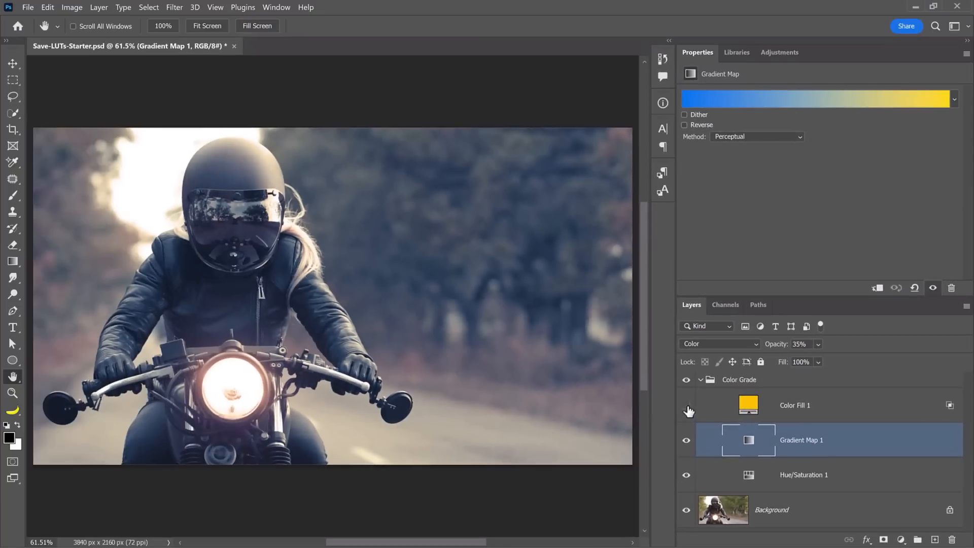
{"action": "left_click", "coordinate": [413, 269]}
{"action": "left_click", "coordinate": [611, 276]}
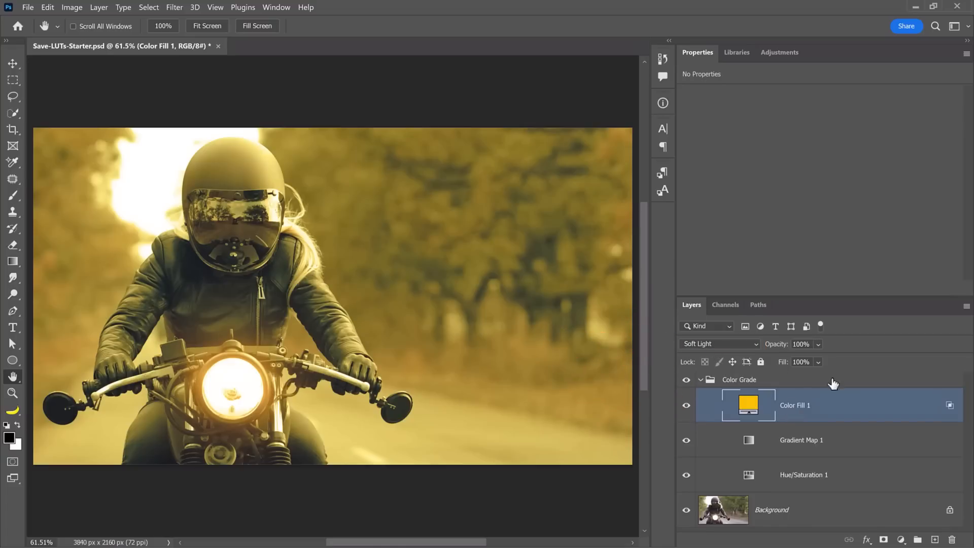
{"action": "double_click", "coordinate": [949, 409]}
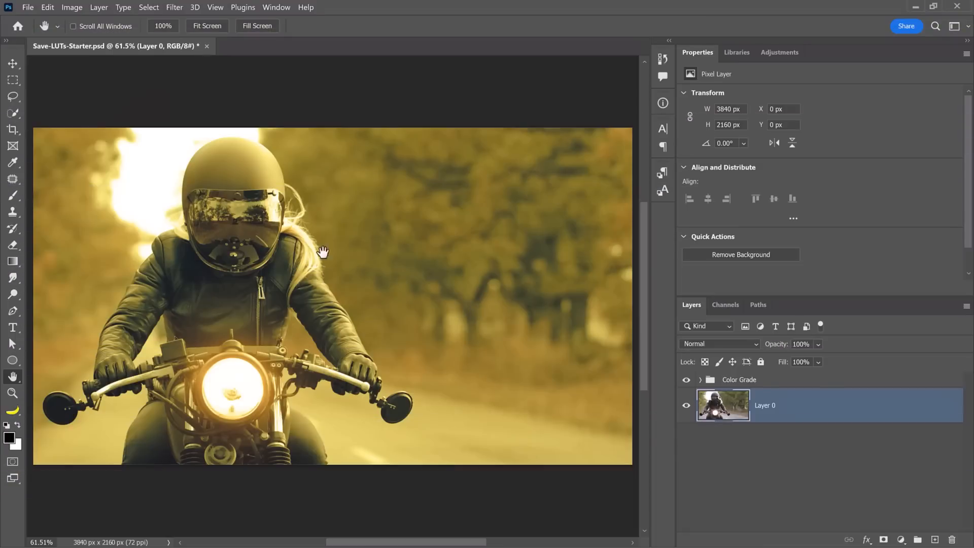
Try to export the color grade as color lookup tables while Layer 0 is still a regular layer
{"action": "left_click", "coordinate": [27, 7]}
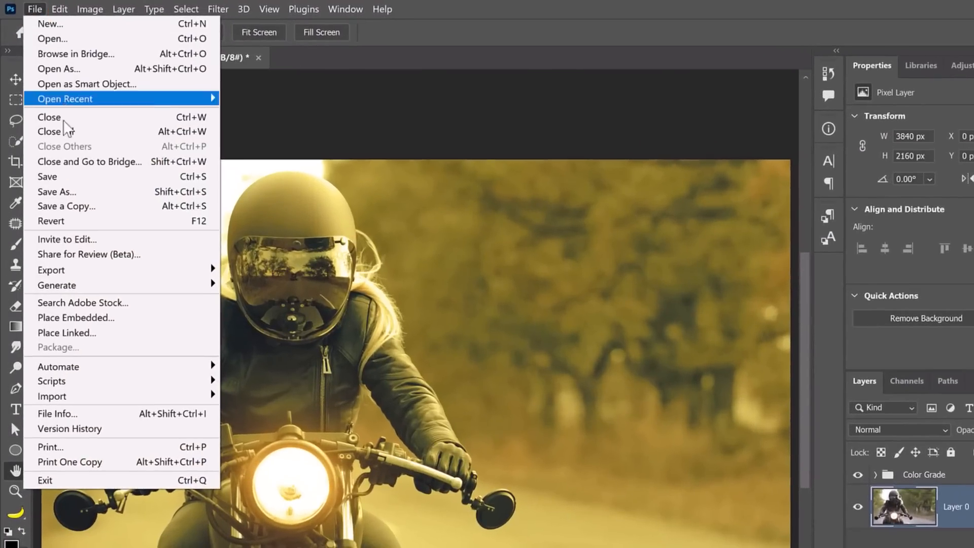
{"action": "mouse_move", "coordinate": [65, 269]}
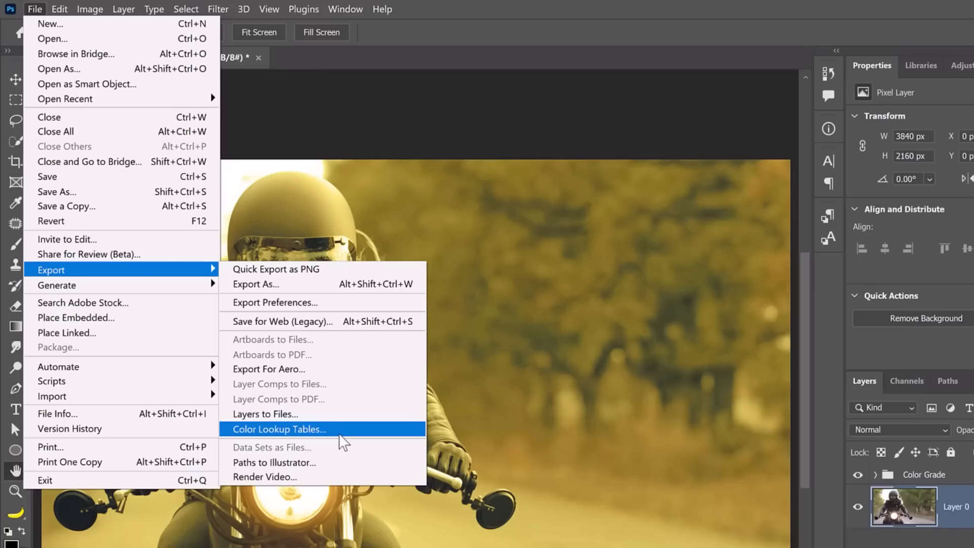
{"action": "left_click", "coordinate": [335, 429]}
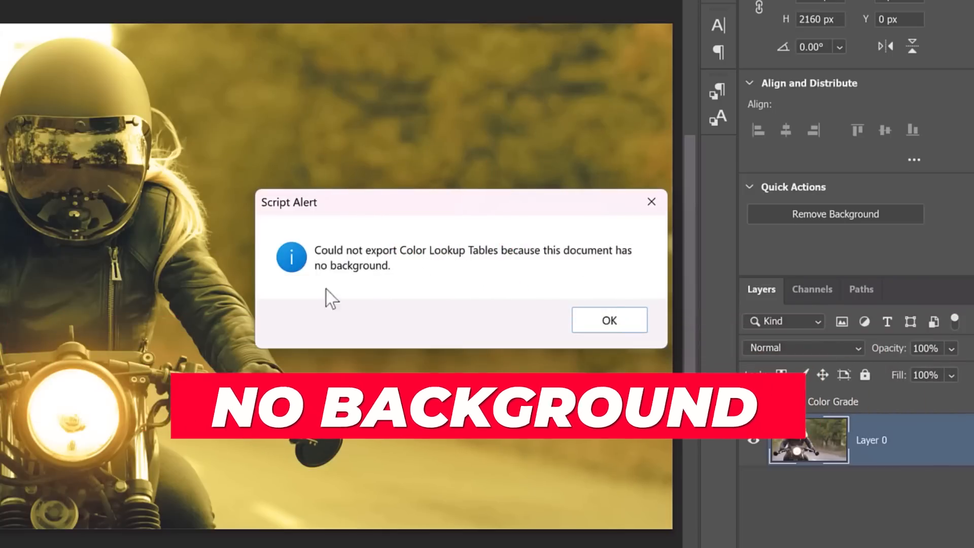
{"action": "left_click", "coordinate": [614, 325]}
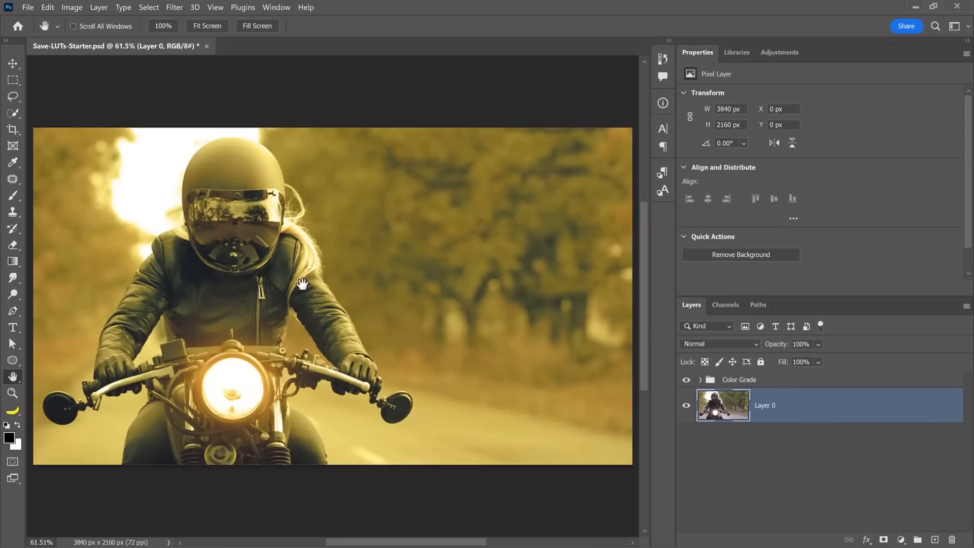
Convert Layer 0 into the document's Background layer
{"action": "left_click", "coordinate": [99, 7]}
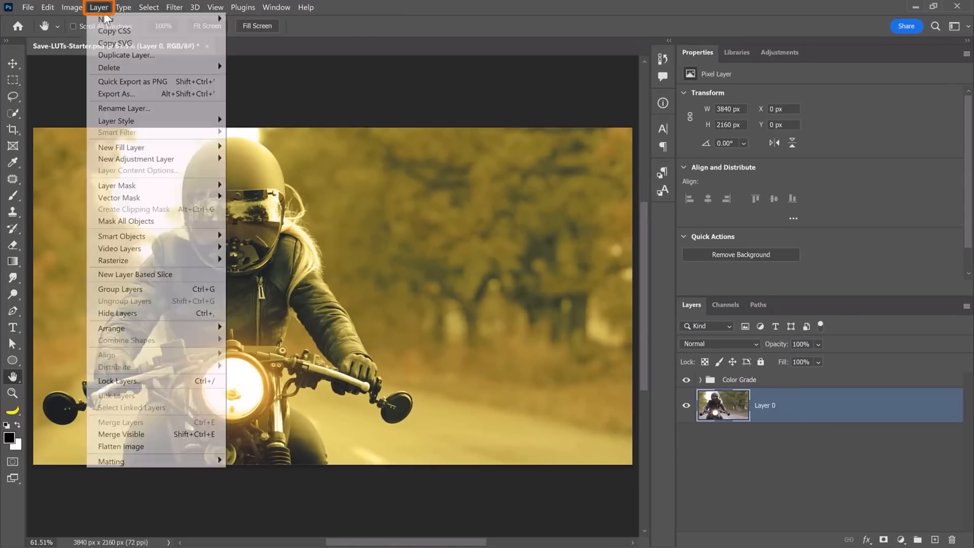
{"action": "mouse_move", "coordinate": [172, 20]}
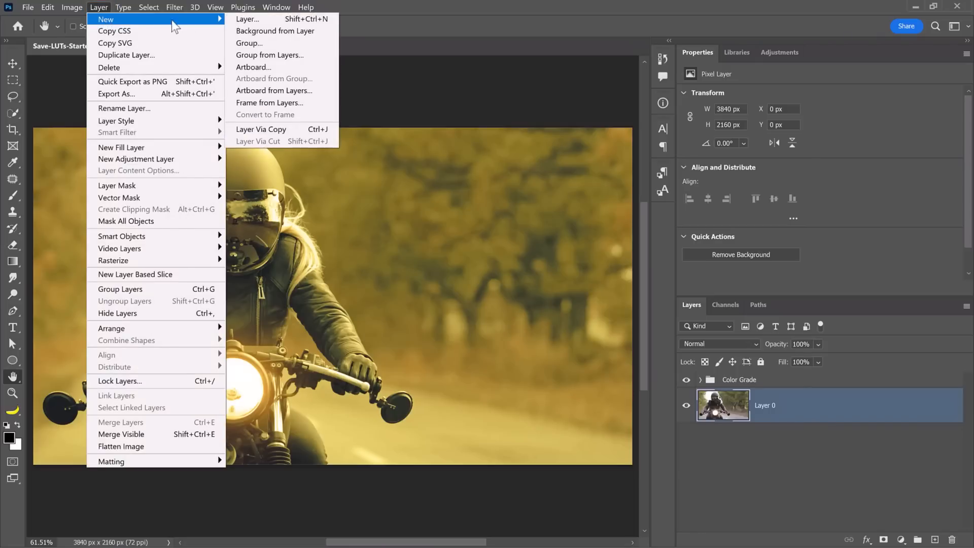
{"action": "left_click", "coordinate": [321, 35]}
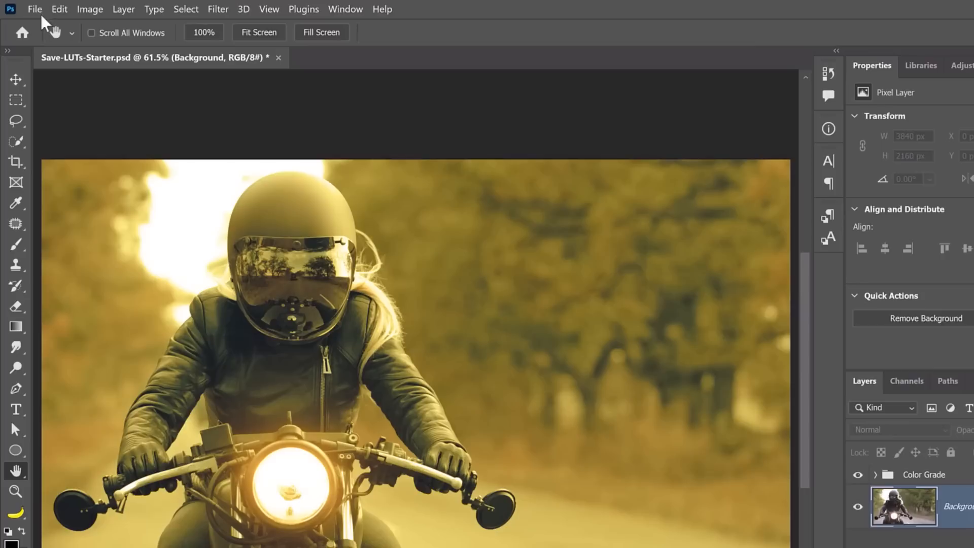
Set up the color lookup table export with the description "Warm Color Grade", High quality at 64 grid points, and the CUBE format
{"action": "left_click", "coordinate": [28, 7]}
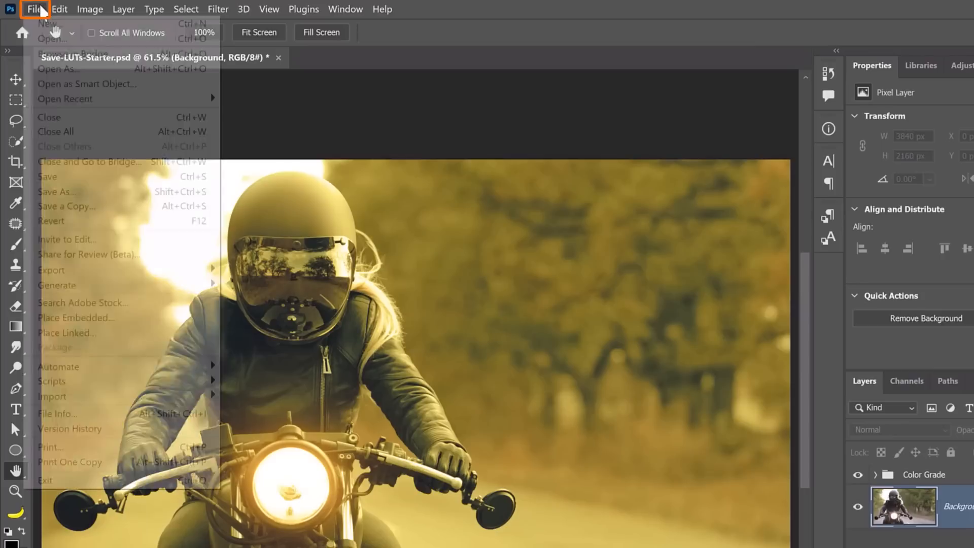
{"action": "mouse_move", "coordinate": [127, 270]}
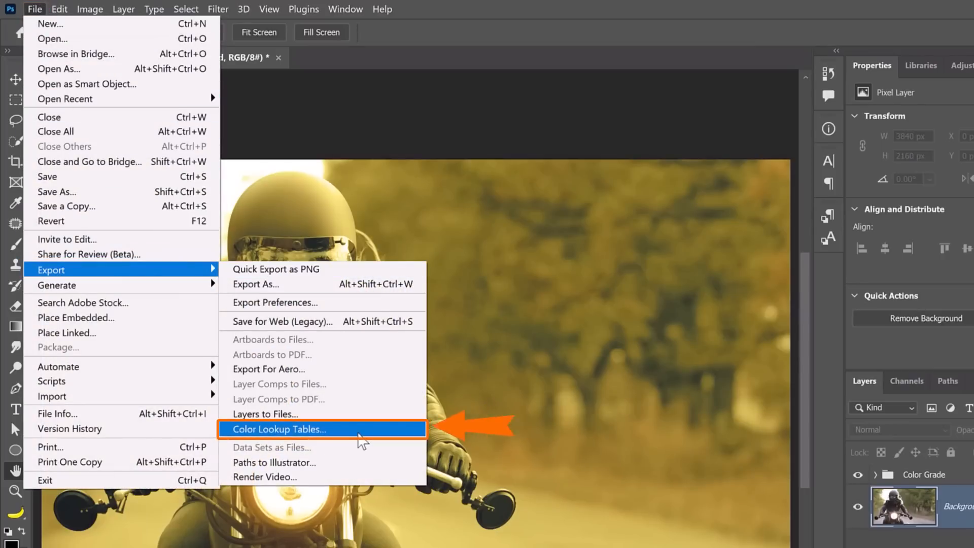
{"action": "left_click", "coordinate": [355, 430]}
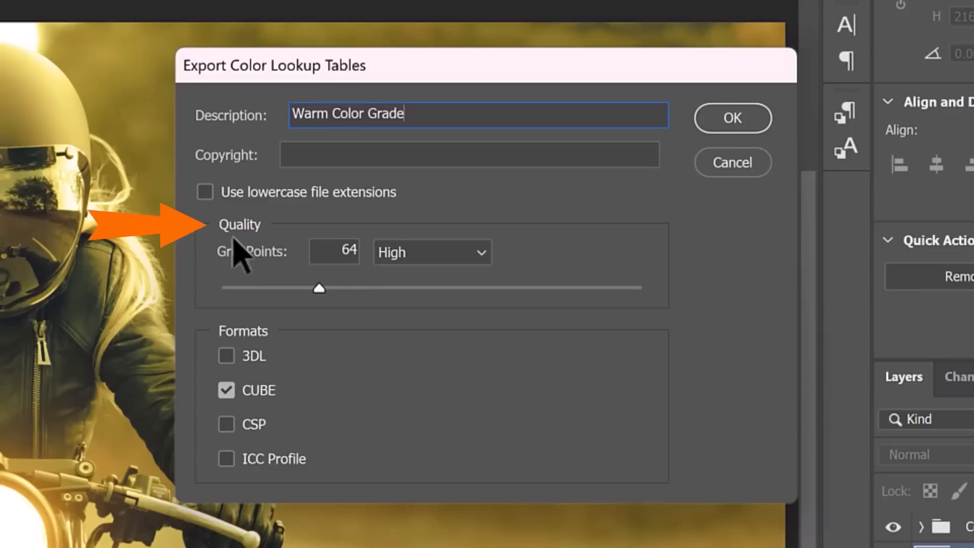
{"action": "left_click", "coordinate": [442, 248]}
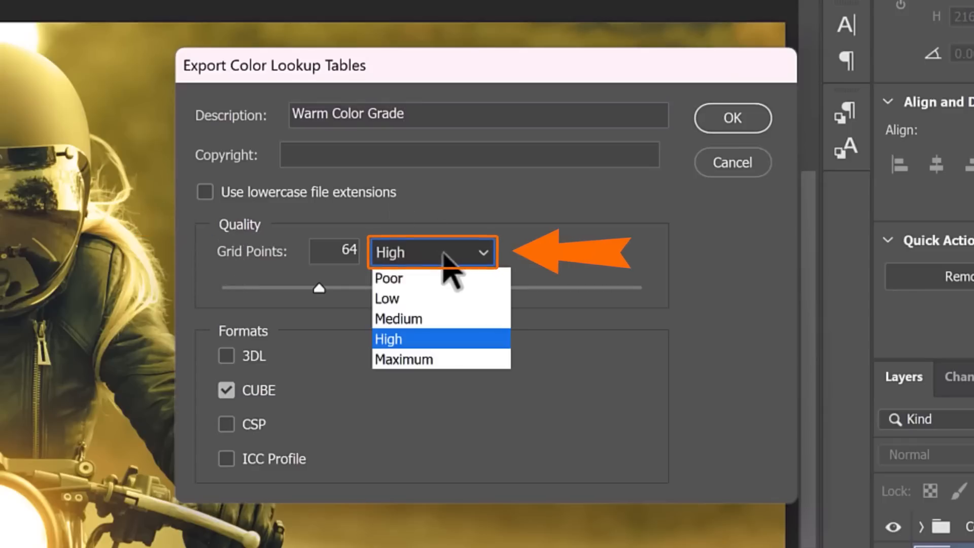
{"action": "left_click", "coordinate": [430, 340]}
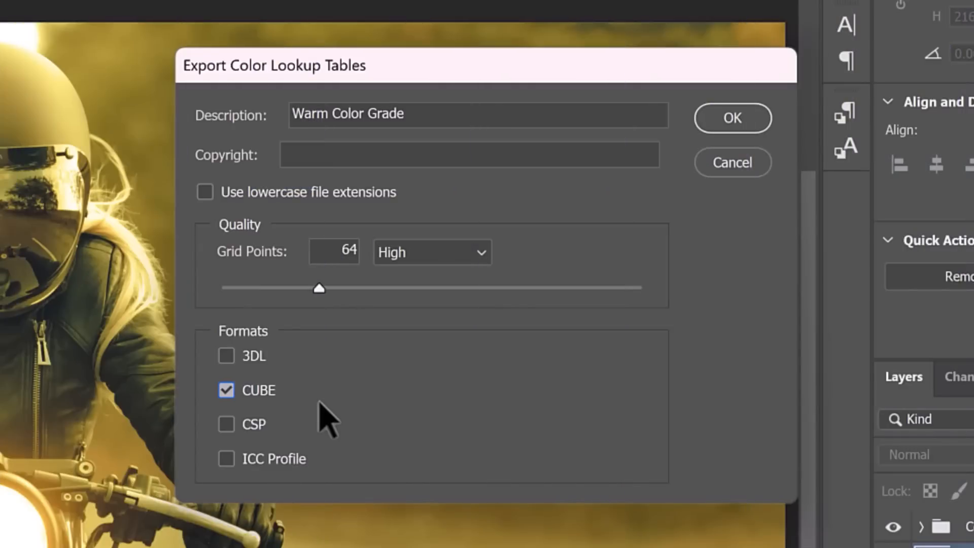
{"action": "left_click", "coordinate": [724, 131]}
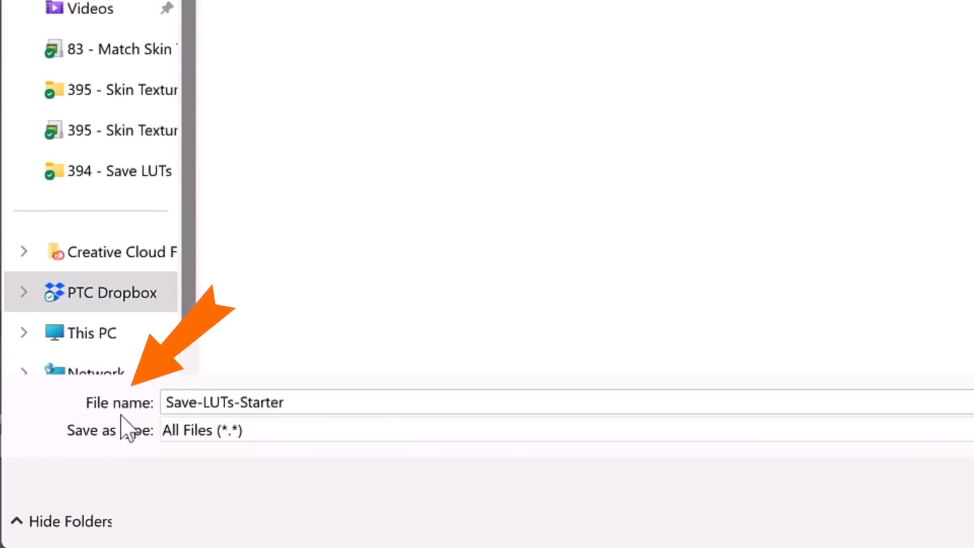
Save the exported lookup table in the LUT folder under the file name "Warm Color Grade"
{"action": "double_click", "coordinate": [387, 412]}
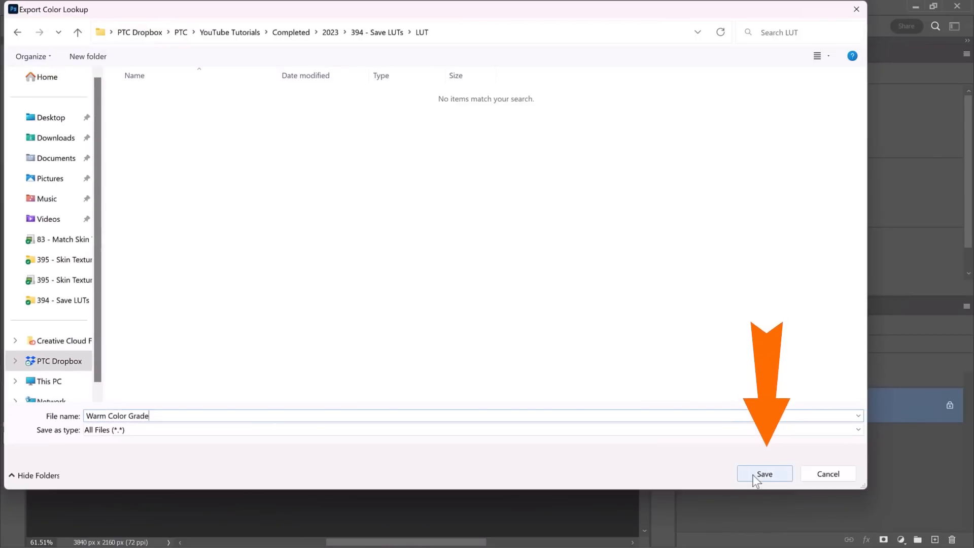
{"action": "left_click", "coordinate": [754, 476]}
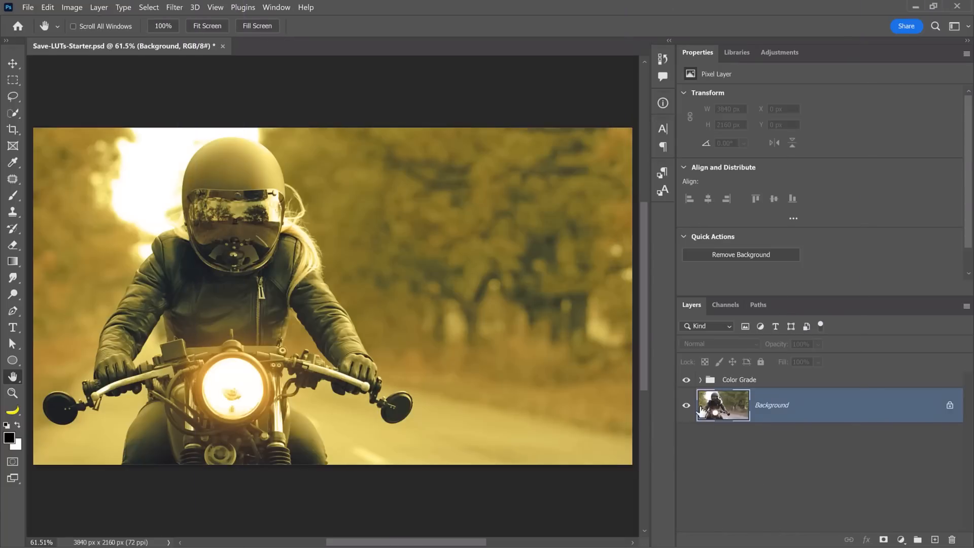
Hide the Color Grade group and add a Color Lookup adjustment layer above the Background
{"action": "left_click", "coordinate": [686, 380]}
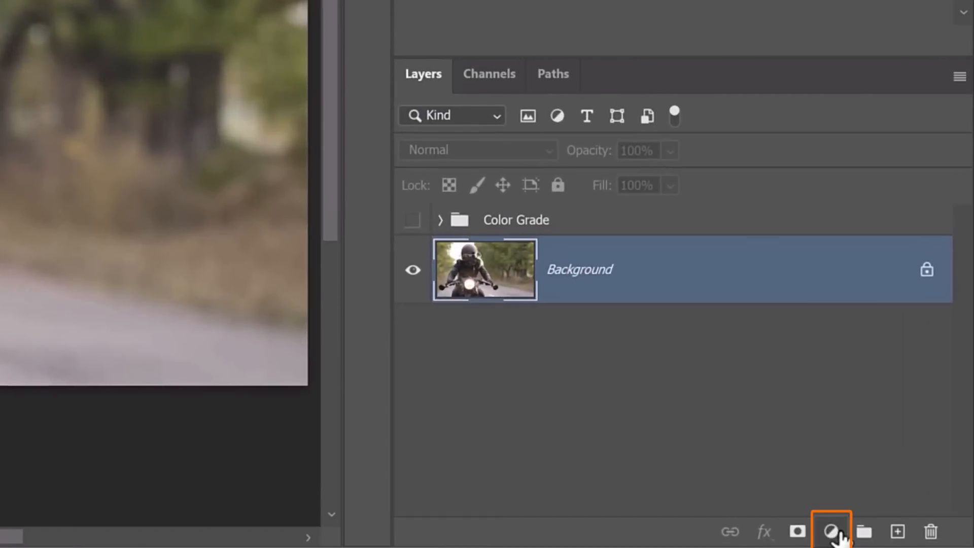
{"action": "left_click", "coordinate": [901, 539]}
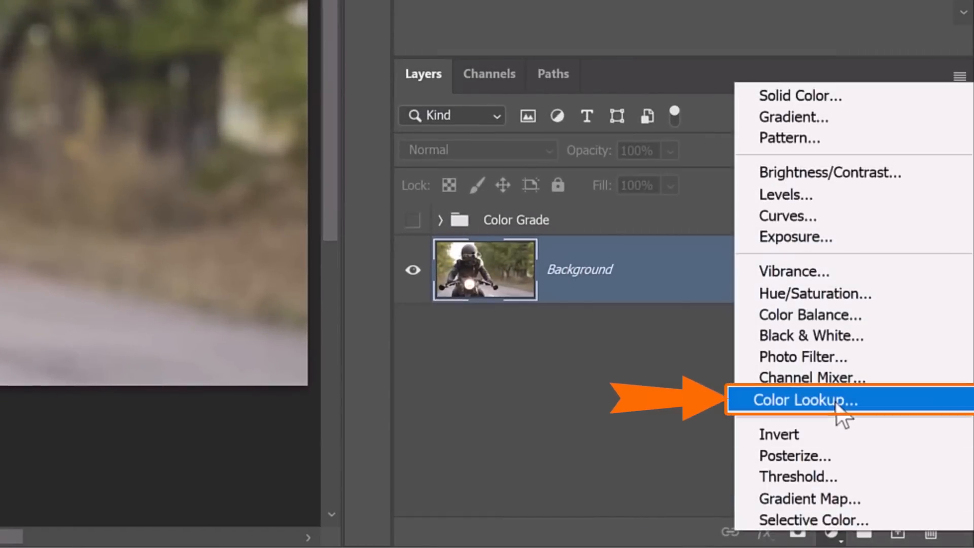
{"action": "left_click", "coordinate": [946, 402]}
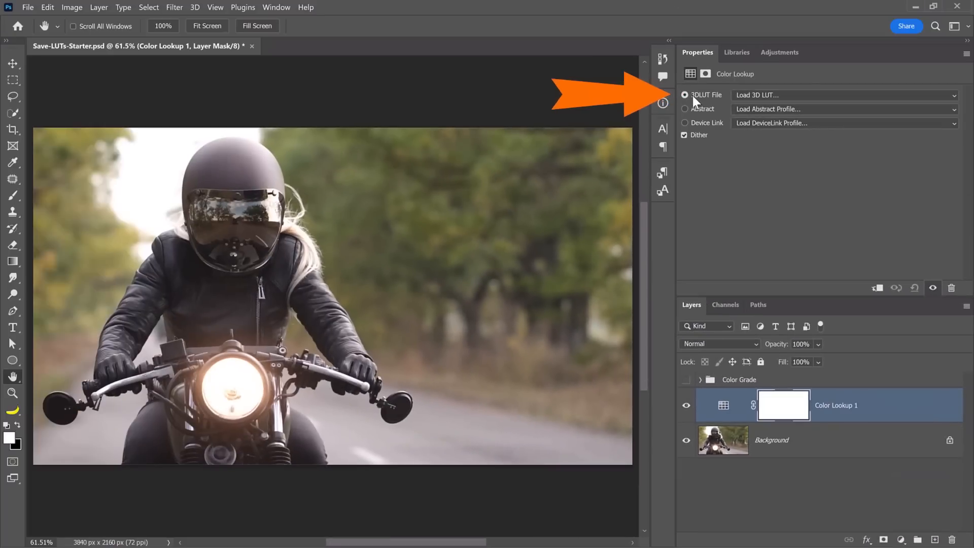
Load Warm Color Grade.CUBE from the LUT folder as the 3D LUT of the Color Lookup layer
{"action": "left_click", "coordinate": [745, 97]}
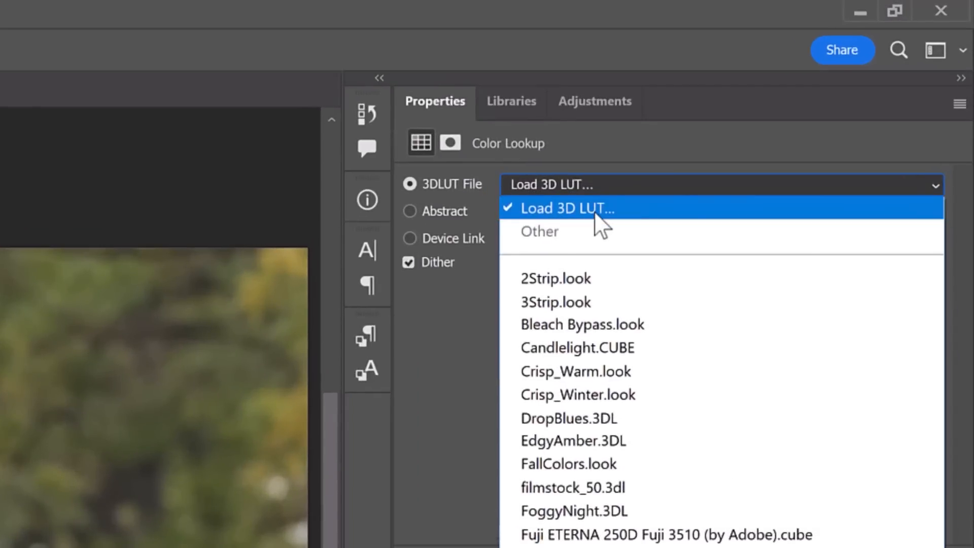
{"action": "left_click", "coordinate": [596, 215]}
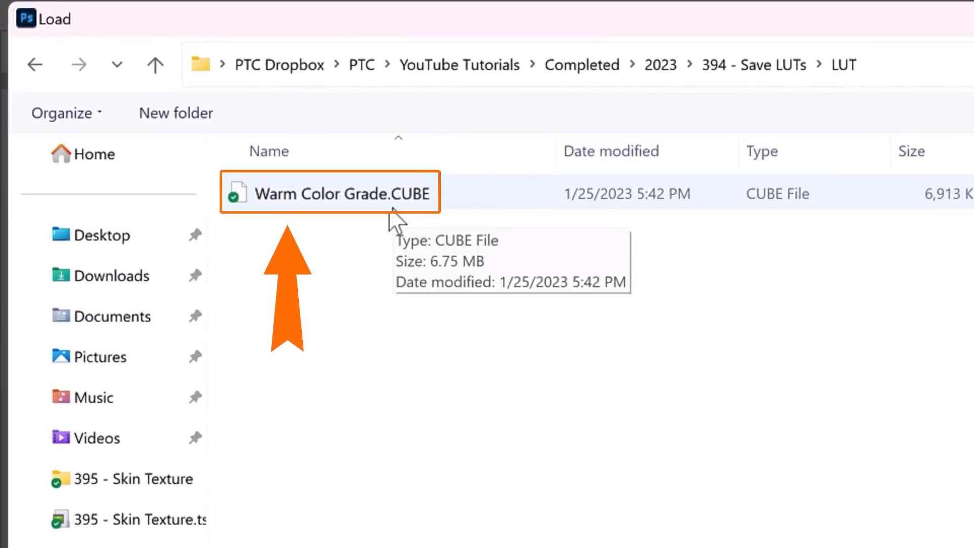
{"action": "left_click", "coordinate": [392, 208]}
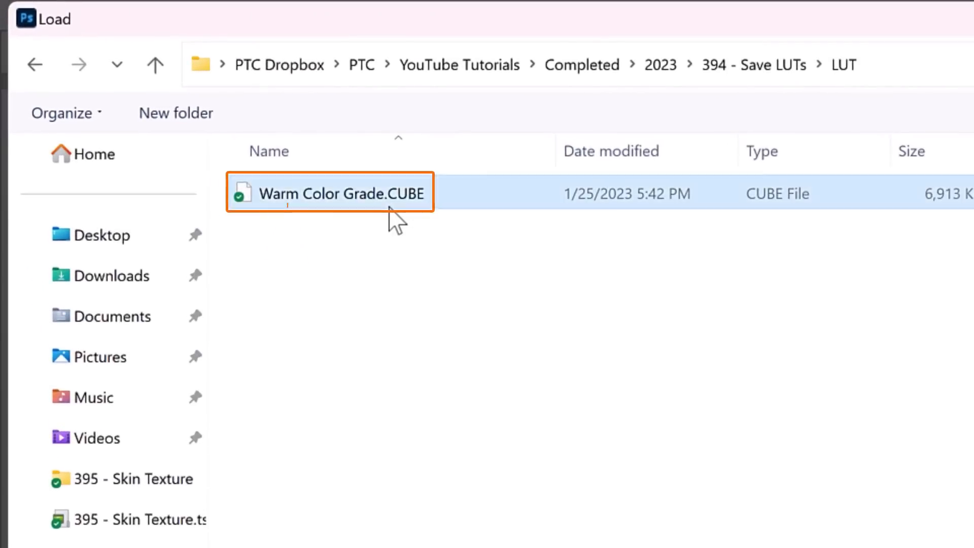
{"action": "left_click", "coordinate": [750, 470]}
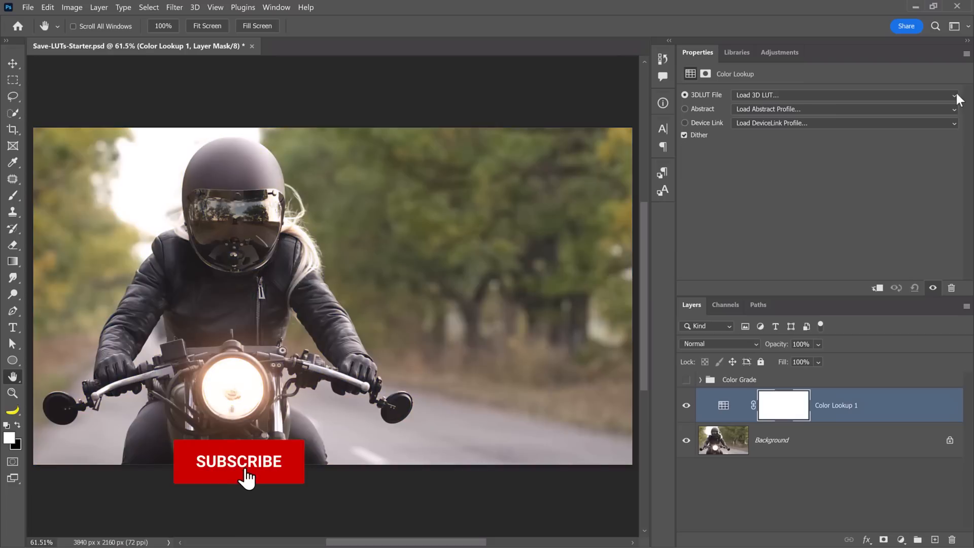
Copy the exported LUT file into the 3DLUTs folder within the Adobe Photoshop 2023 Presets folder
{"action": "left_click", "coordinate": [956, 95]}
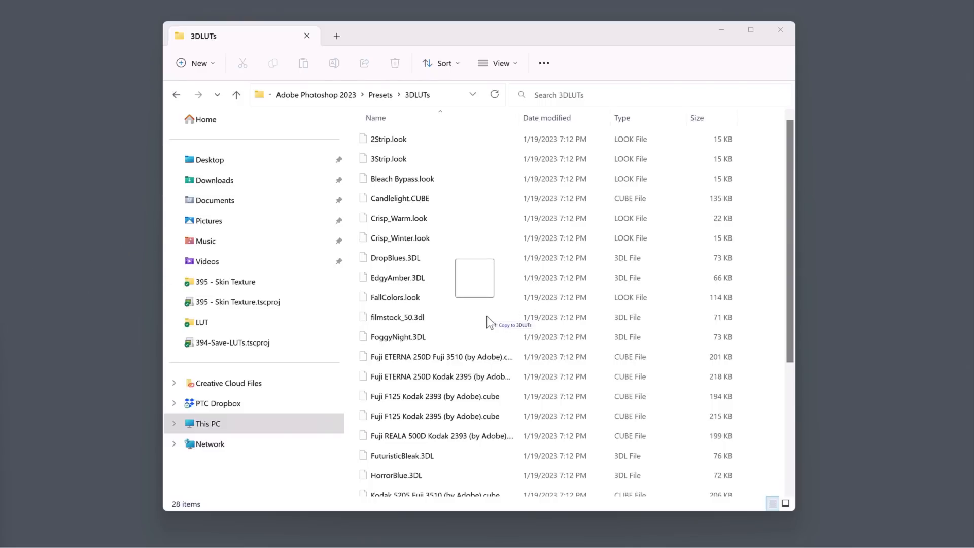
{"action": "left_click_drag", "start_coordinate": [486, 315], "coordinate": [486, 315]}
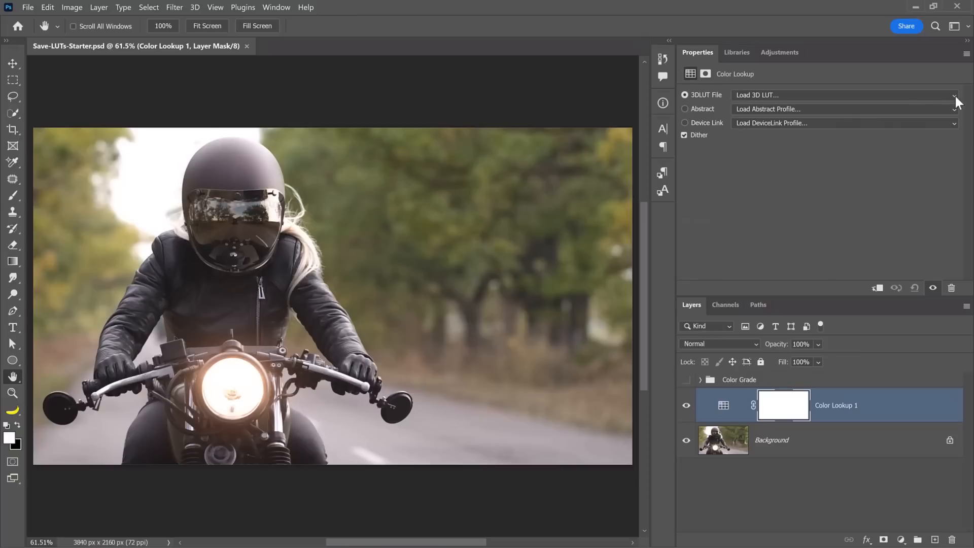
Apply the installed Warm Color Grade.CUBE preset as the Color Lookup layer's 3D LUT
{"action": "left_click", "coordinate": [954, 95]}
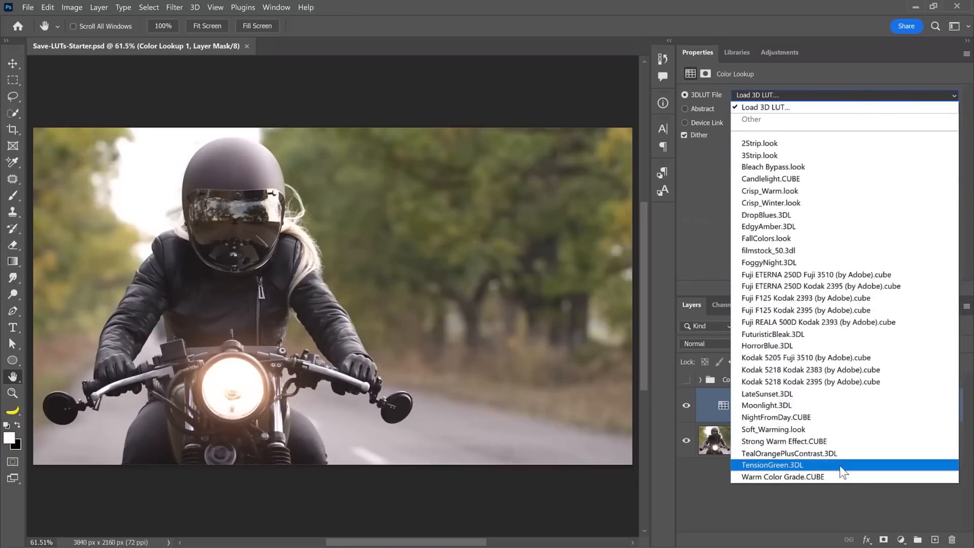
{"action": "left_click", "coordinate": [857, 476]}
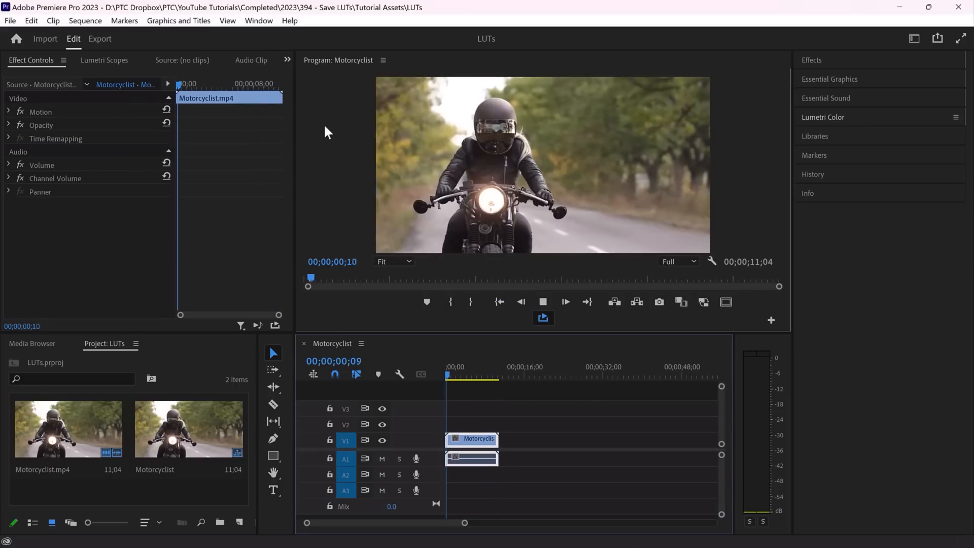
Switch to Premiere Pro and display the Lumetri Color settings for the Motorcyclist clip
{"action": "left_click", "coordinate": [258, 20]}
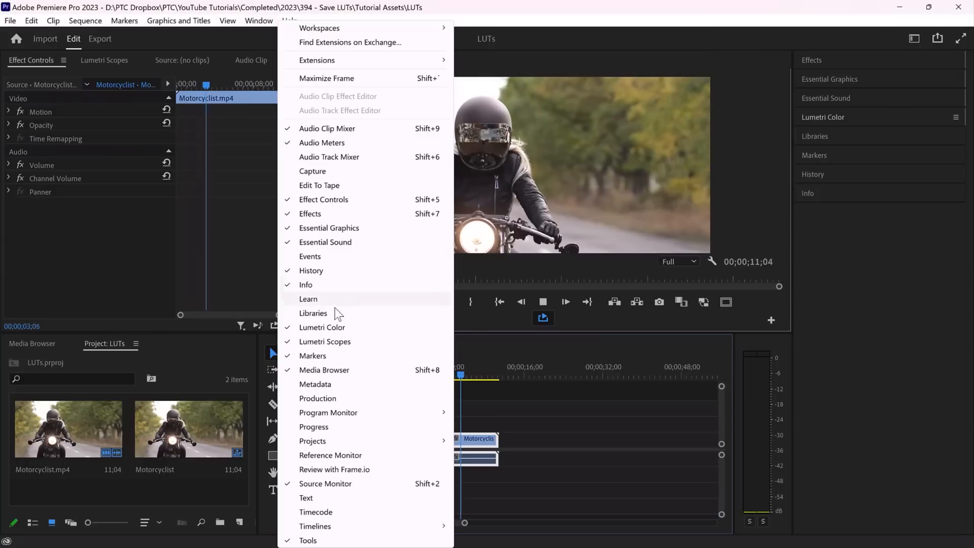
{"action": "left_click", "coordinate": [363, 327]}
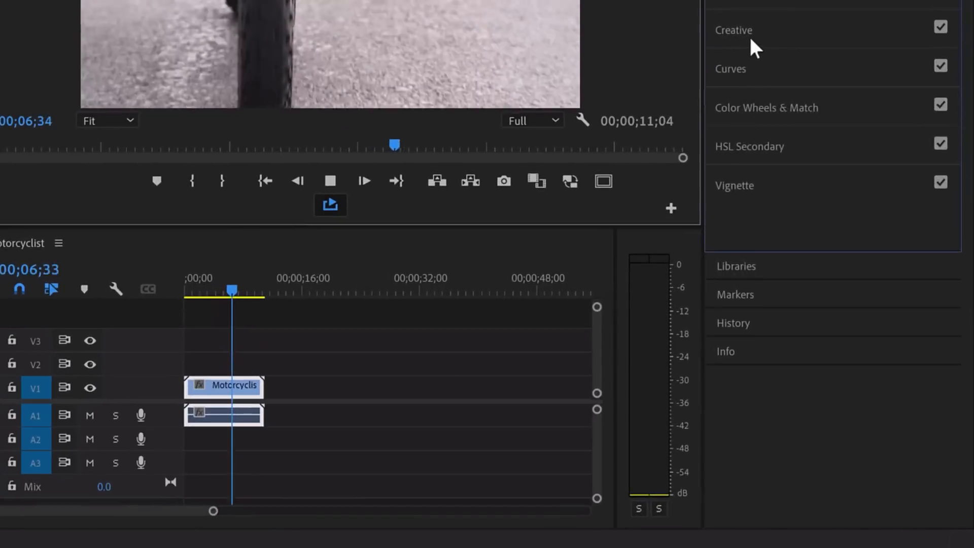
Load Warm Color Grade.CUBE from the 394 - Save LUTs project files as the clip's Creative Look in Lumetri Color
{"action": "left_click", "coordinate": [816, 202]}
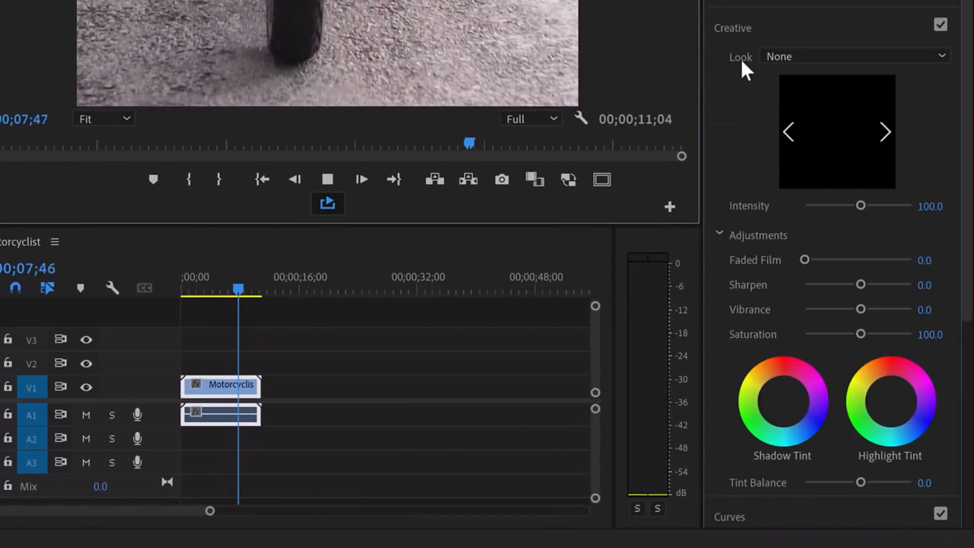
{"action": "left_click", "coordinate": [786, 55]}
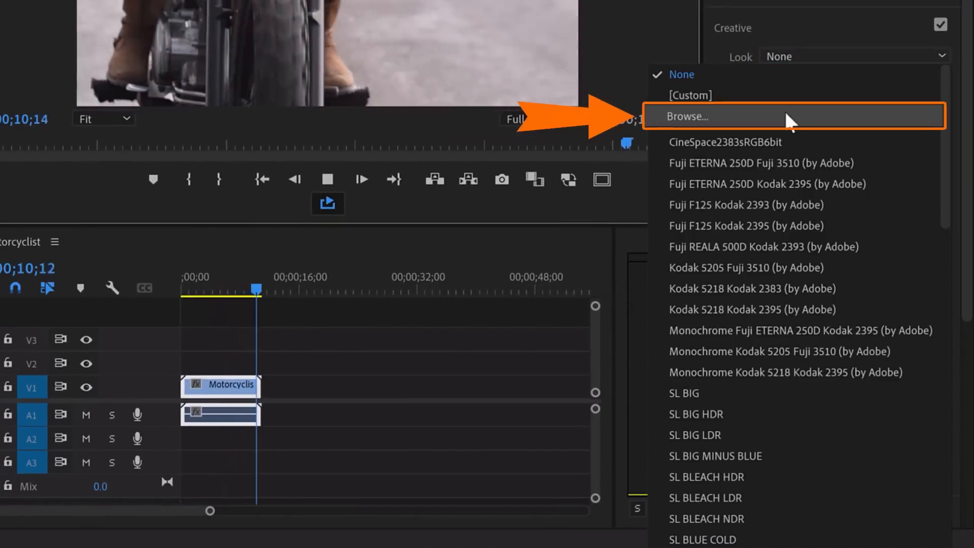
{"action": "left_click", "coordinate": [784, 115]}
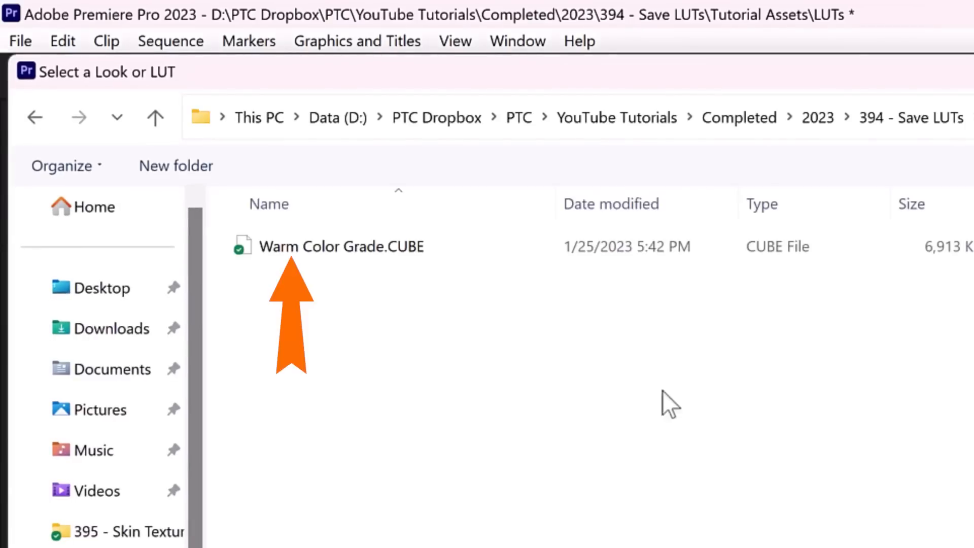
{"action": "left_click", "coordinate": [350, 248]}
{"action": "left_click", "coordinate": [649, 464]}
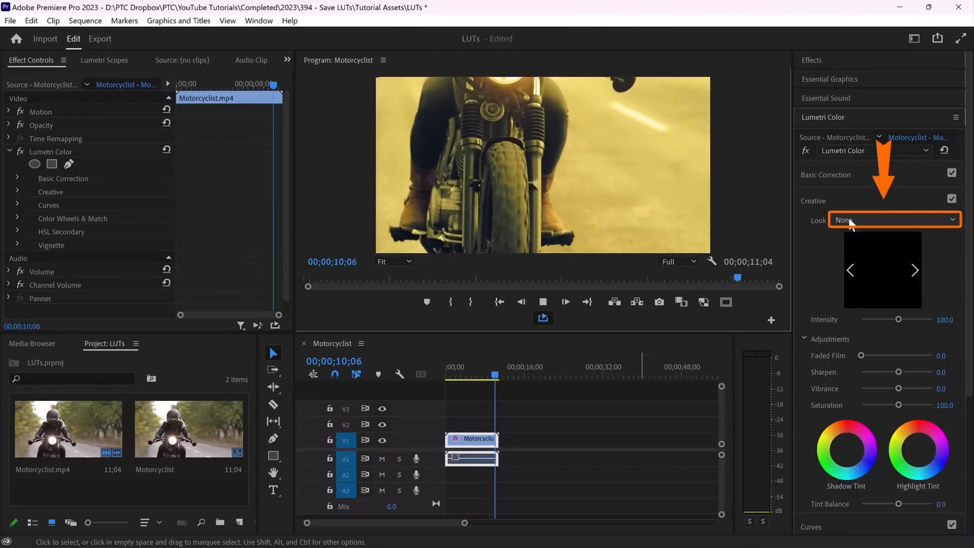
Copy the exported LUT file into the Creative folder within Premiere Pro's Lumetri LUTs folder
{"action": "left_click", "coordinate": [851, 222]}
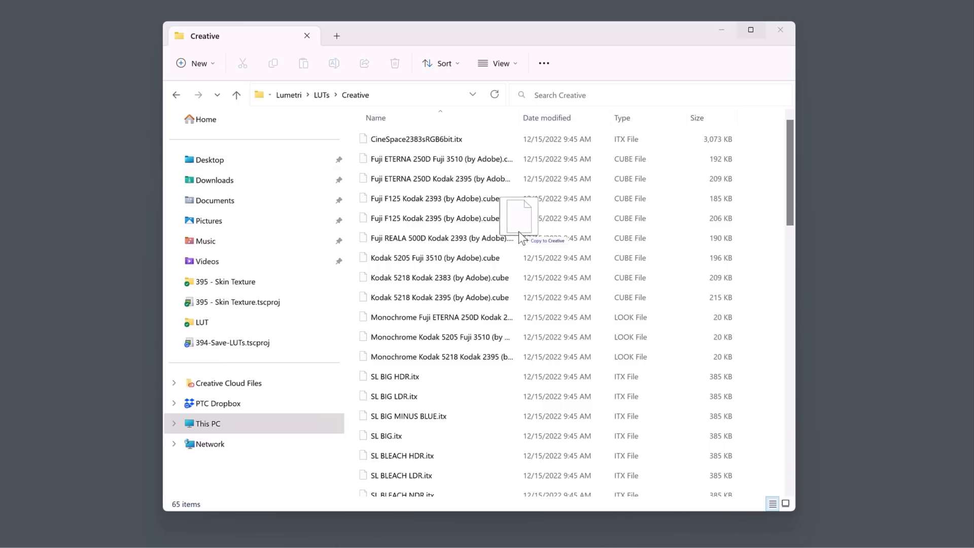
{"action": "left_click_drag", "start_coordinate": [518, 231], "coordinate": [519, 231]}
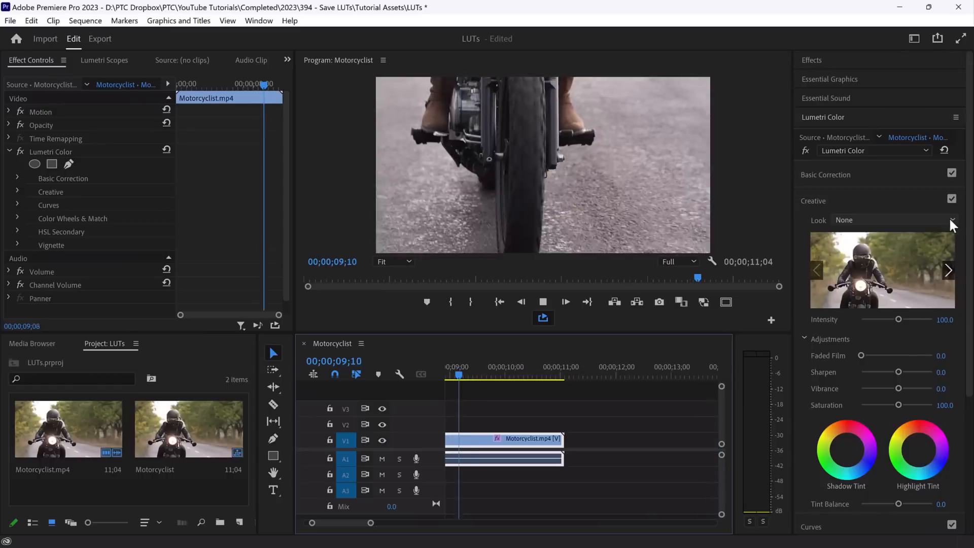
Apply the installed Warm Color Grade preset as the Motorcyclist clip's Creative Look
{"action": "left_click", "coordinate": [953, 221]}
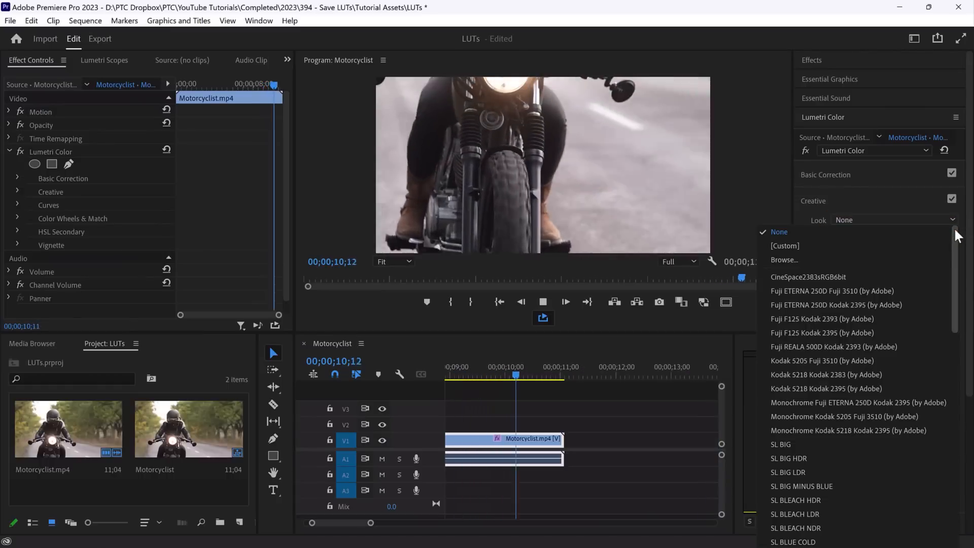
{"action": "left_click_drag", "start_coordinate": [955, 231], "coordinate": [962, 509]}
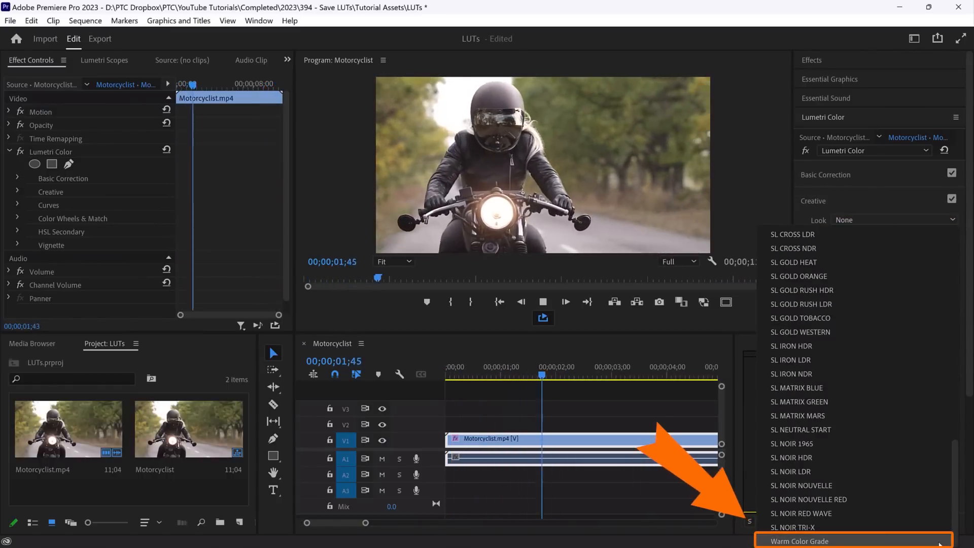